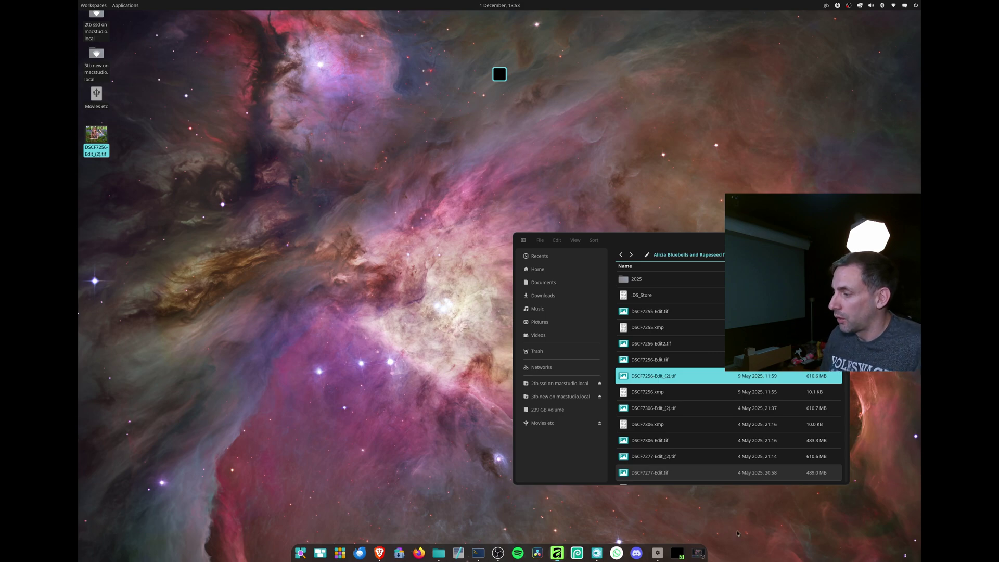
Step: Bring the Affinity window with the bluebell portrait TIFF to the front
{"action": "left_click", "coordinate": [661, 361]}
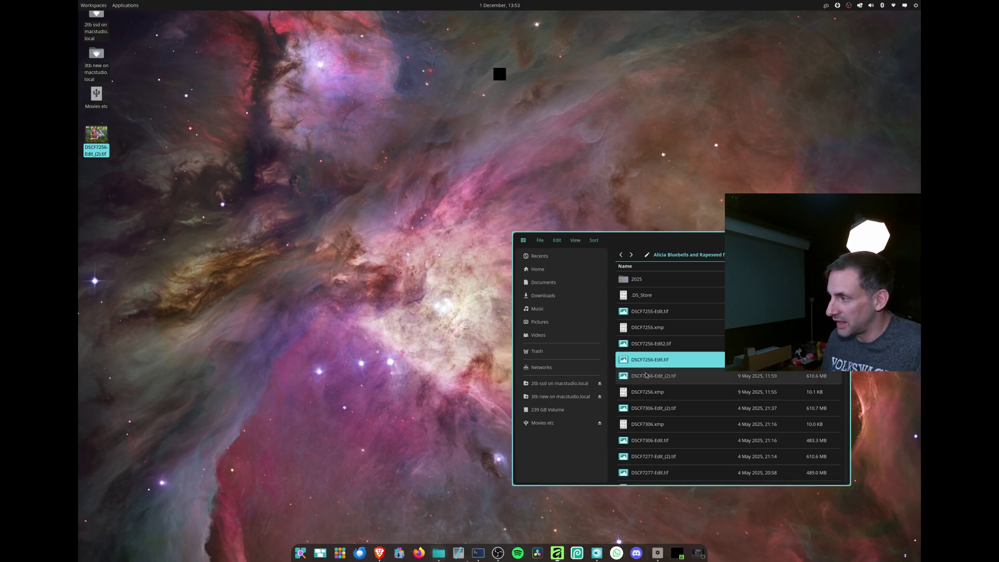
{"action": "left_click", "coordinate": [650, 380]}
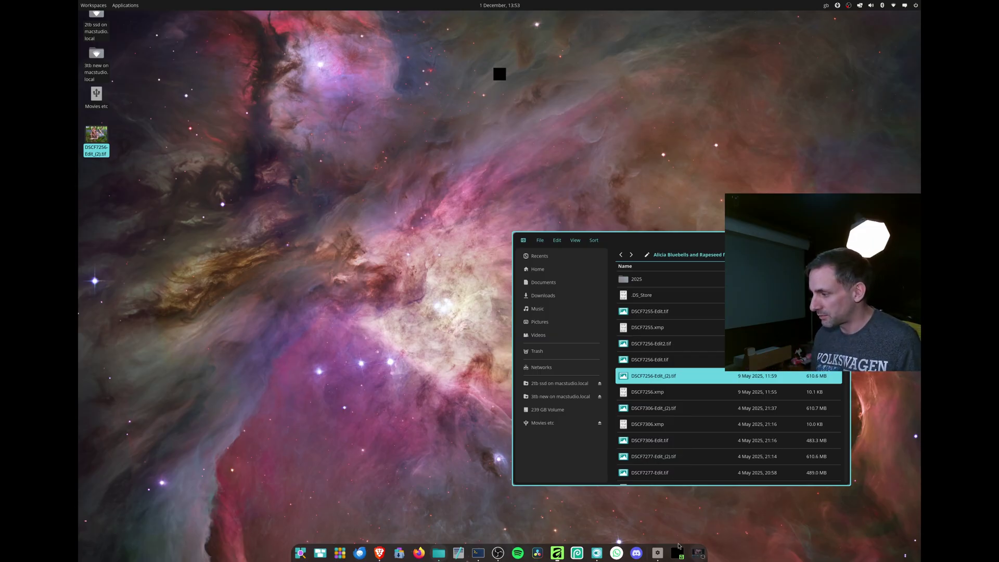
{"action": "left_click", "coordinate": [676, 553]}
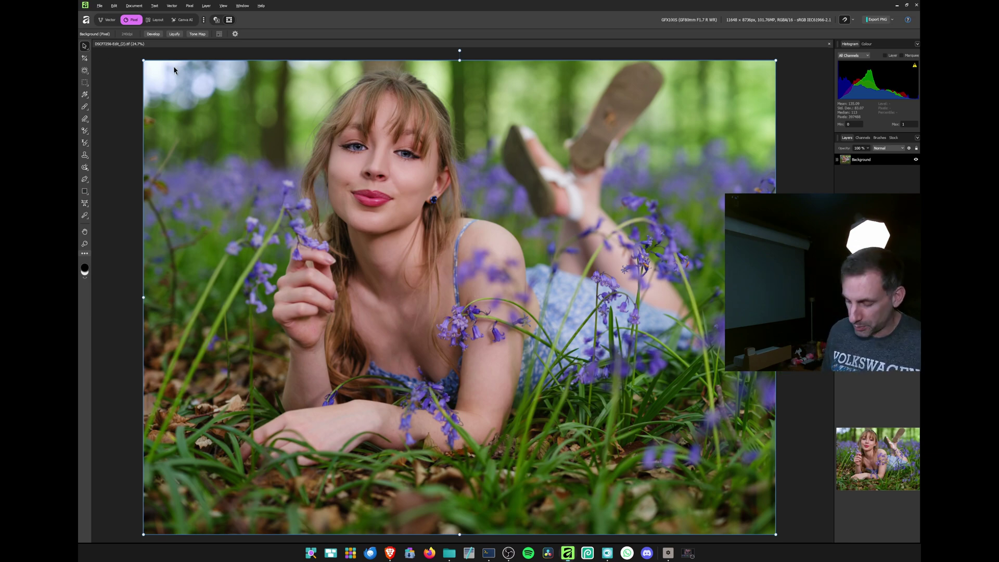
Step: Zoom to 150% and pan over the face, from chin and neck up to lips, nose and eyes
{"action": "key", "text": "ctrl+plus"}
{"action": "key", "text": "ctrl+plus"}
{"action": "key", "text": "ctrl+plus"}
{"action": "key", "text": "ctrl+plus"}
{"action": "key", "text": "ctrl+plus"}
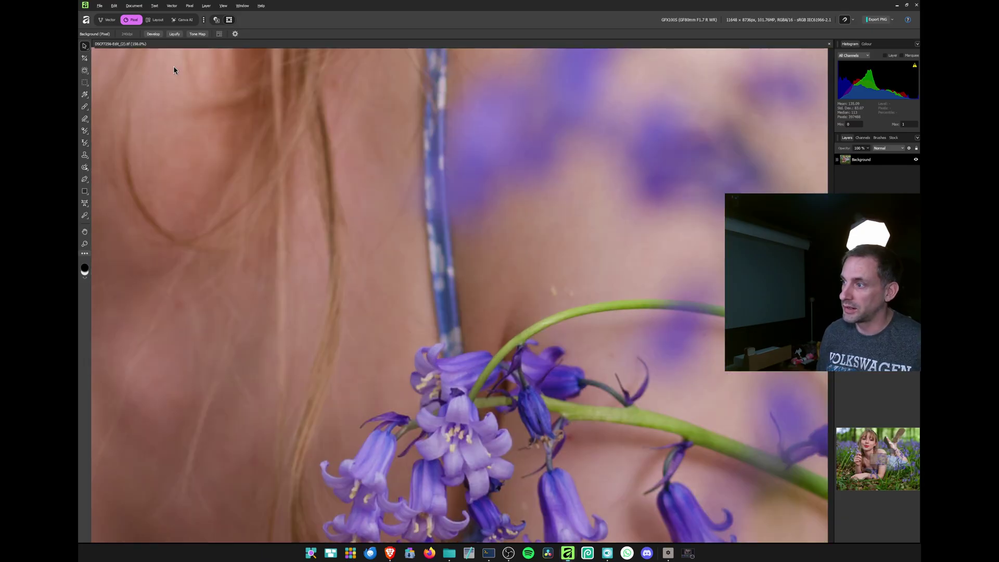
{"action": "left_click_drag", "start_coordinate": [279, 235], "coordinate": [537, 393]}
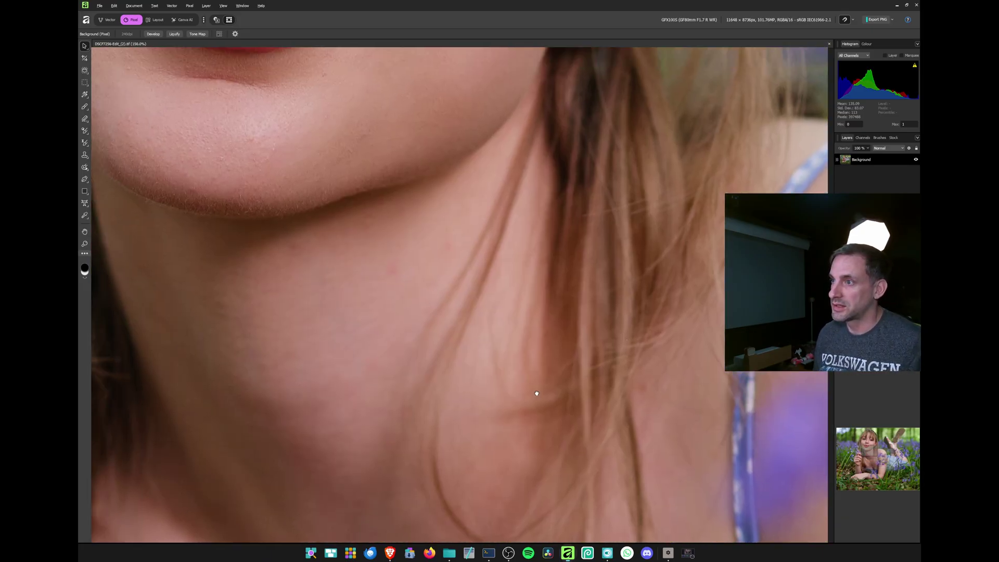
{"action": "left_click_drag", "start_coordinate": [435, 282], "coordinate": [540, 401]}
{"action": "left_click_drag", "start_coordinate": [440, 224], "coordinate": [505, 310]}
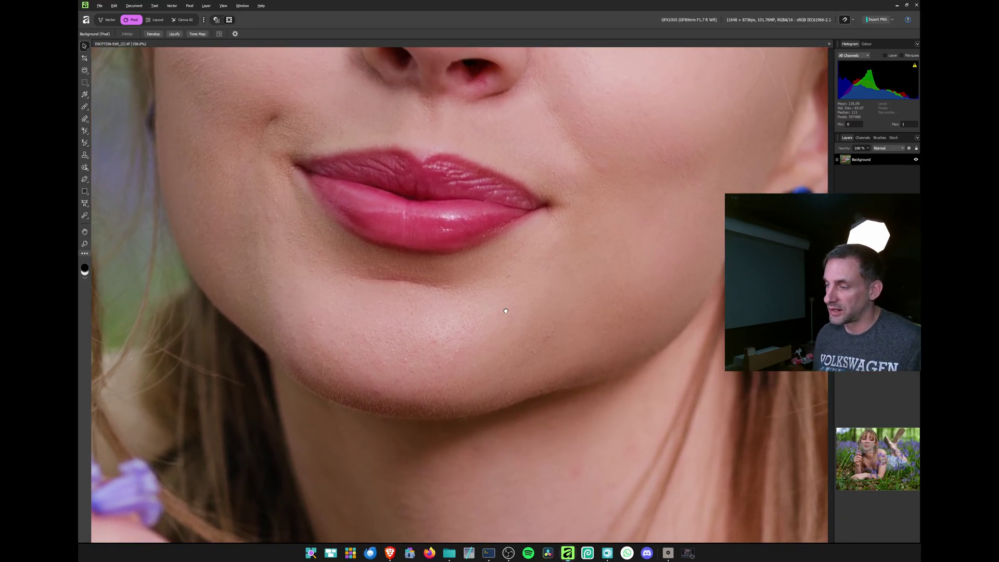
{"action": "left_click_drag", "start_coordinate": [513, 137], "coordinate": [531, 252]}
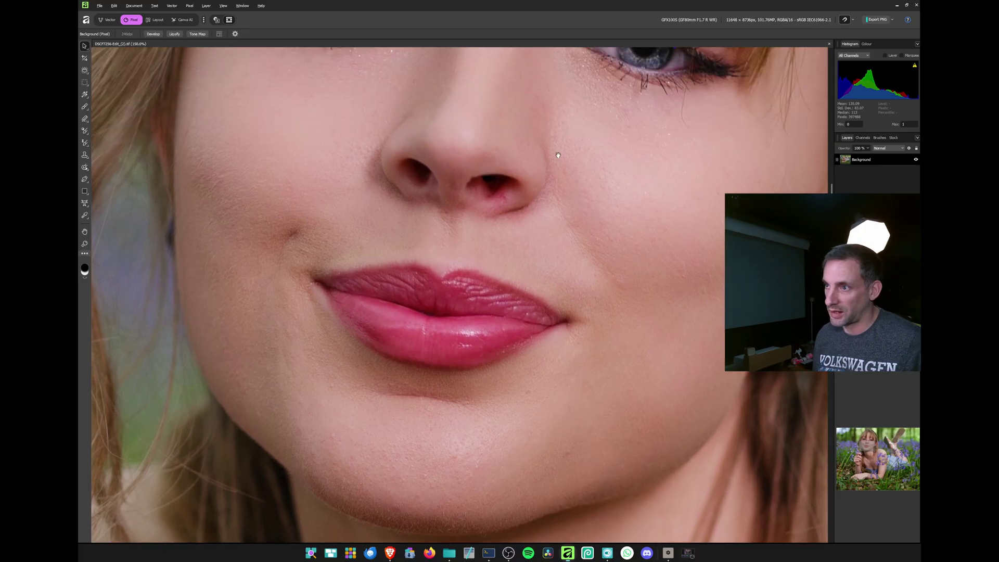
{"action": "left_click_drag", "start_coordinate": [558, 155], "coordinate": [529, 263]}
{"action": "left_click_drag", "start_coordinate": [572, 188], "coordinate": [590, 242]}
Step: Zoom back out through 100% and 75% to see the whole photo
{"action": "key", "text": "ctrl+1"}
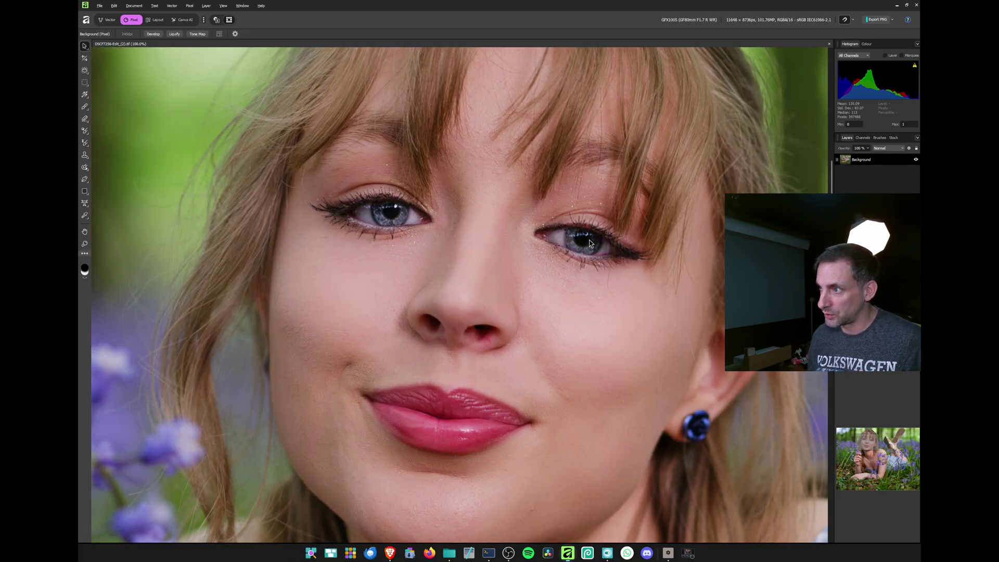
{"action": "key", "text": "ctrl+minus"}
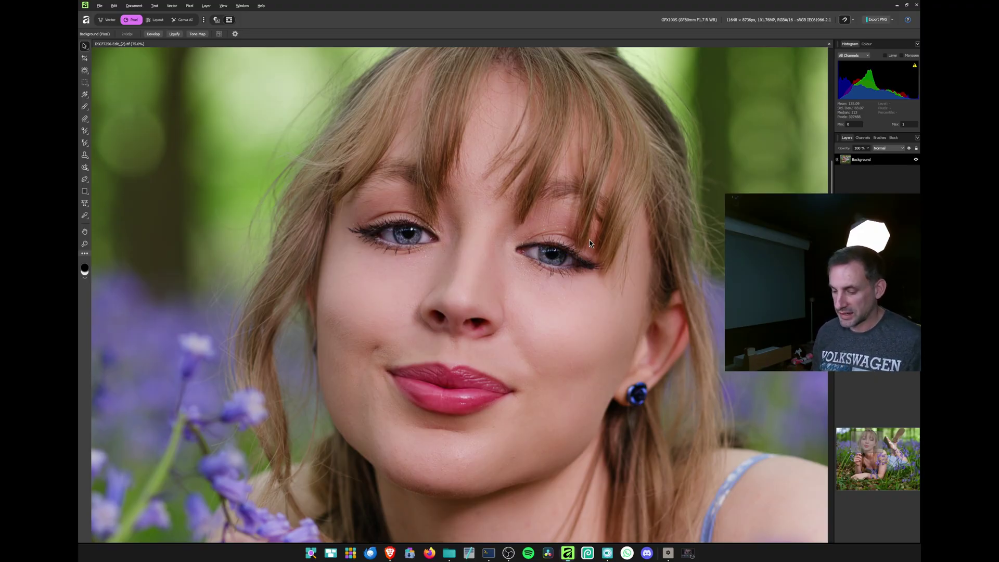
{"action": "key", "text": "ctrl+minus"}
{"action": "key", "text": "ctrl+minus"}
{"action": "key", "text": "ctrl+minus"}
{"action": "key", "text": "ctrl+minus"}
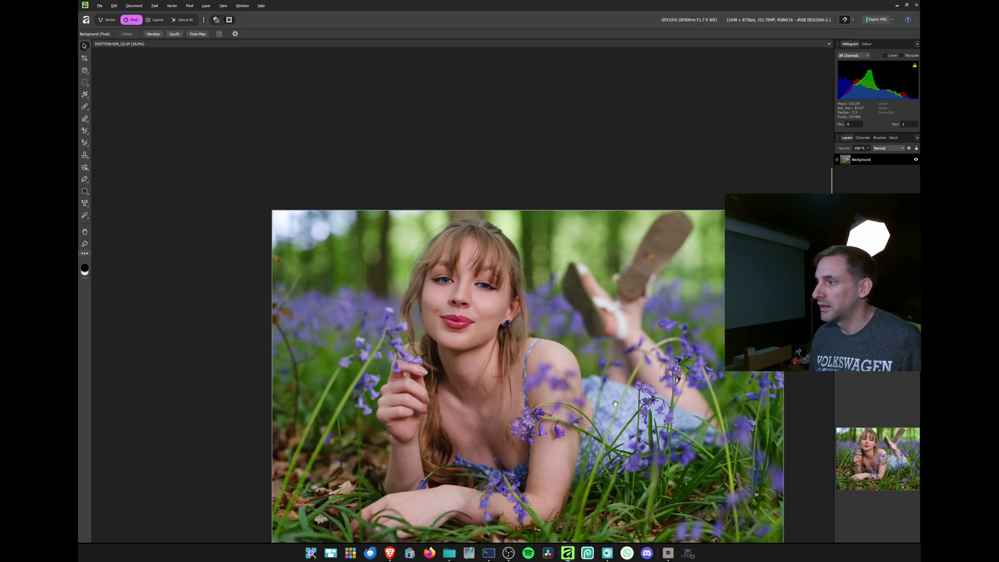
Step: Centre the photo and scribble black brush strokes across it, including the lower right
{"action": "mouse_move", "coordinate": [615, 404]}
{"action": "left_mouse_down"}
{"action": "mouse_move", "coordinate": [566, 267]}
{"action": "mouse_move", "coordinate": [562, 280]}
{"action": "left_mouse_up"}
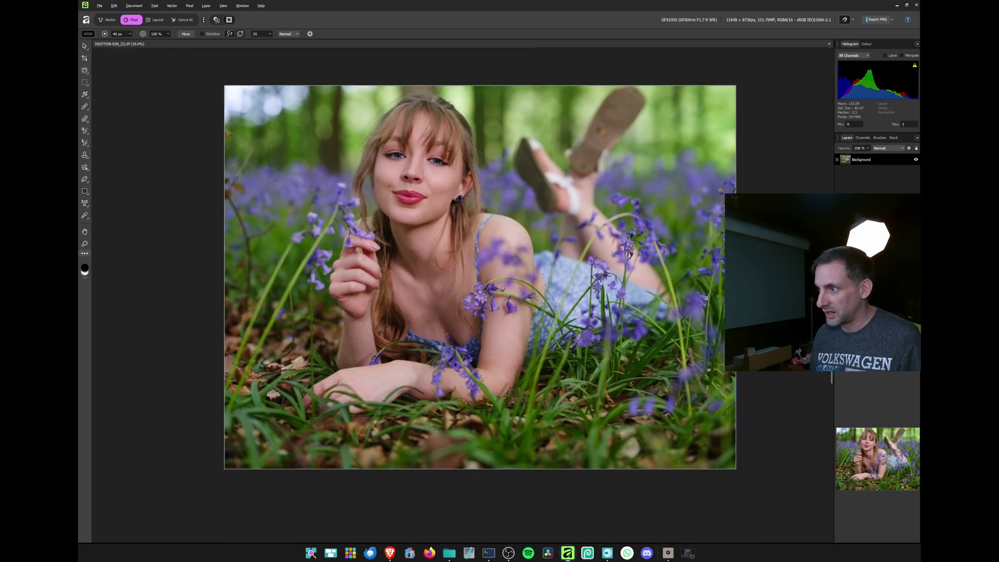
{"action": "mouse_move", "coordinate": [334, 239]}
{"action": "left_mouse_down"}
{"action": "mouse_move", "coordinate": [458, 155]}
{"action": "mouse_move", "coordinate": [424, 339]}
{"action": "mouse_move", "coordinate": [515, 434]}
{"action": "mouse_move", "coordinate": [708, 441]}
{"action": "left_mouse_up"}
{"action": "mouse_move", "coordinate": [636, 333]}
{"action": "left_mouse_down"}
{"action": "mouse_move", "coordinate": [714, 265]}
{"action": "mouse_move", "coordinate": [736, 146]}
{"action": "mouse_move", "coordinate": [276, 125]}
{"action": "mouse_move", "coordinate": [530, 312]}
{"action": "mouse_move", "coordinate": [546, 467]}
{"action": "left_mouse_up"}
{"action": "mouse_move", "coordinate": [803, 442]}
{"action": "left_mouse_down"}
{"action": "mouse_move", "coordinate": [546, 364]}
{"action": "mouse_move", "coordinate": [692, 299]}
{"action": "left_mouse_up"}
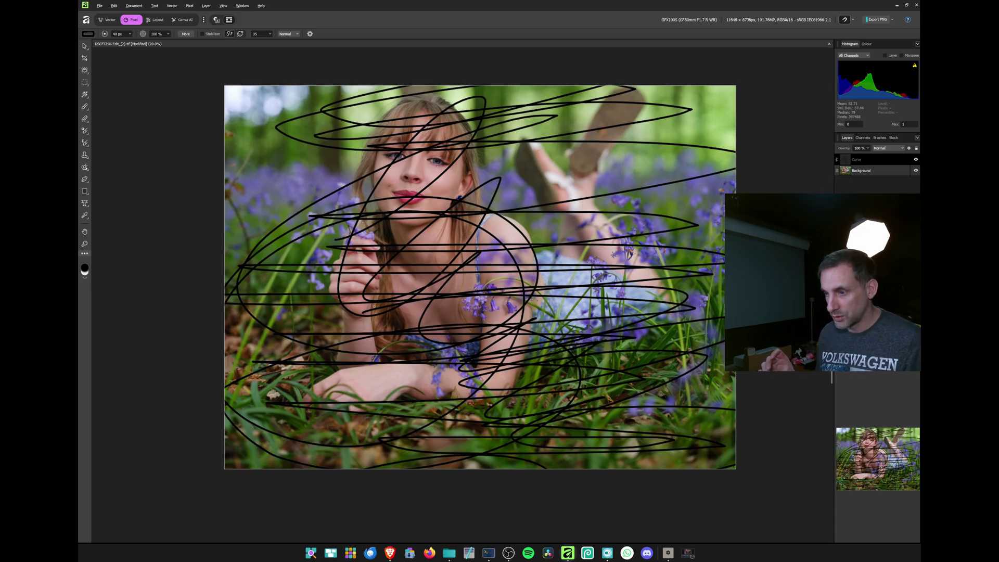
Step: Undo the black scribbles, fit the whole photo in the window, and show the workspace overview
{"action": "key", "text": "ctrl+z"}
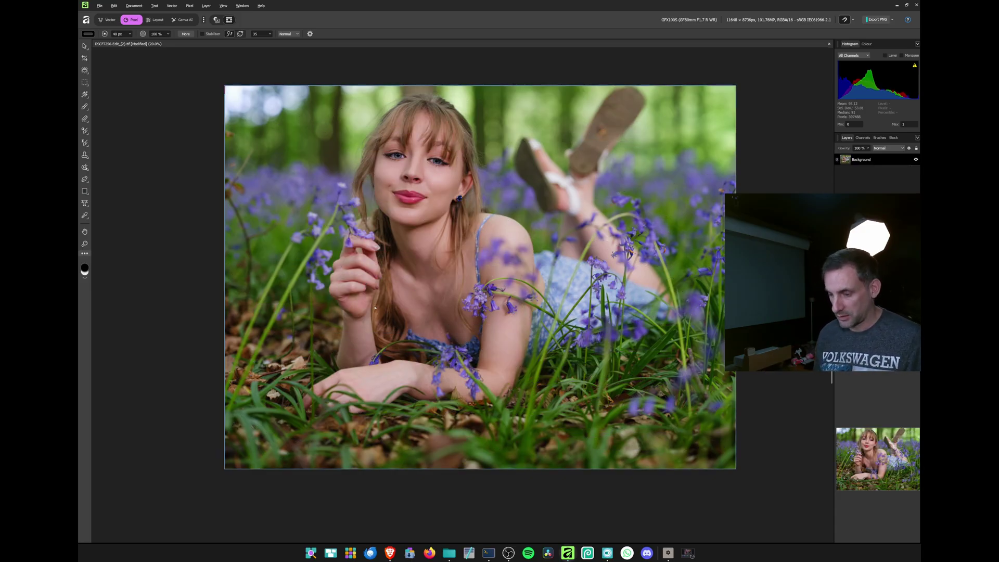
{"action": "scroll", "coordinate": [375, 308], "scroll_direction": "up", "scroll_amount": 4}
{"action": "scroll", "coordinate": [376, 309], "scroll_direction": "up", "scroll_amount": 8}
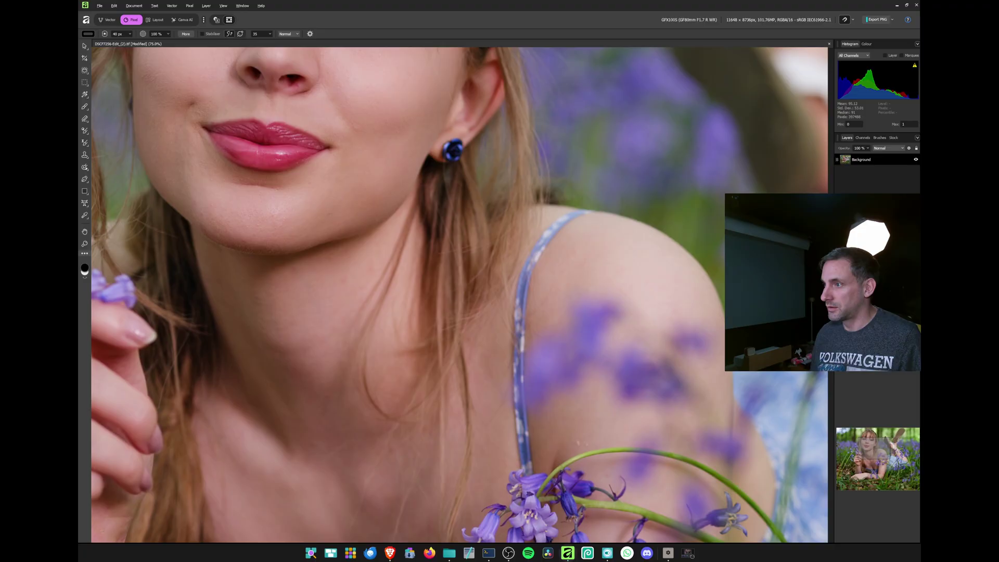
{"action": "scroll", "coordinate": [469, 338], "scroll_direction": "left", "scroll_amount": 3}
{"action": "scroll", "coordinate": [624, 400], "scroll_direction": "left", "scroll_amount": 2}
{"action": "scroll", "coordinate": [624, 400], "scroll_direction": "up", "scroll_amount": 1}
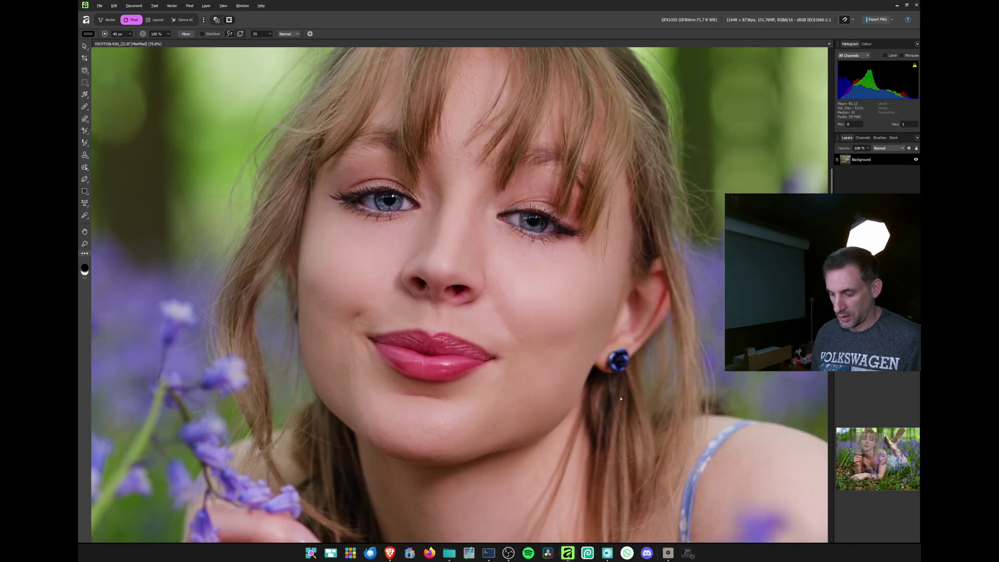
{"action": "key", "text": "ctrl+0"}
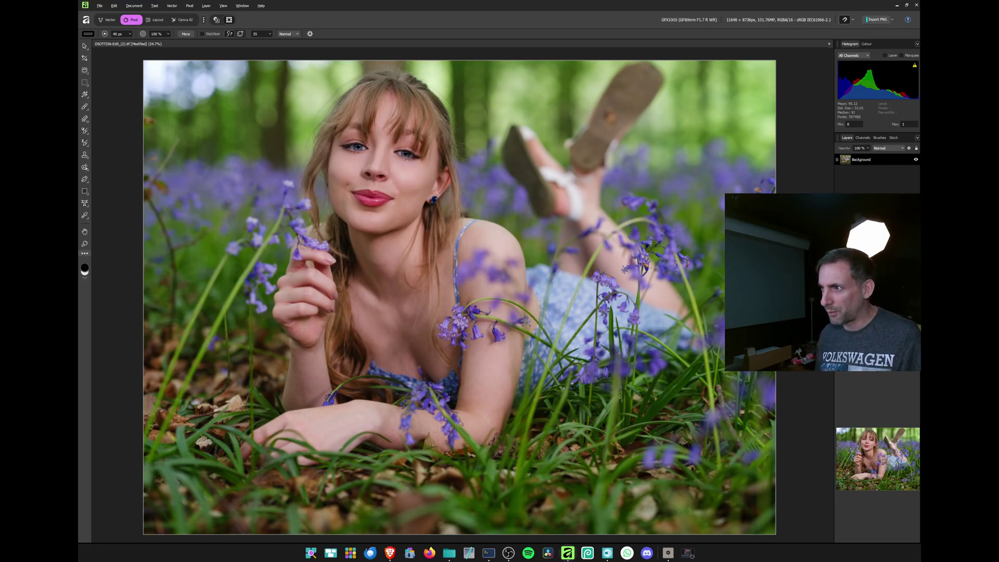
{"action": "key", "text": "super"}
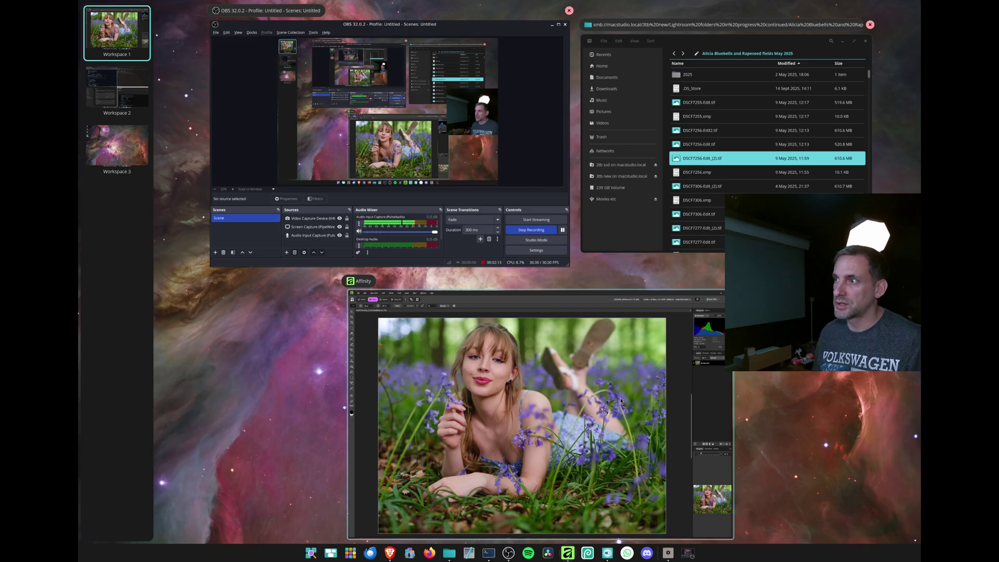
Step: On Workspace 2, scroll Brave's AffinityOnLinux README, then focus the Affinity on Linux installer
{"action": "left_click", "coordinate": [121, 84]}
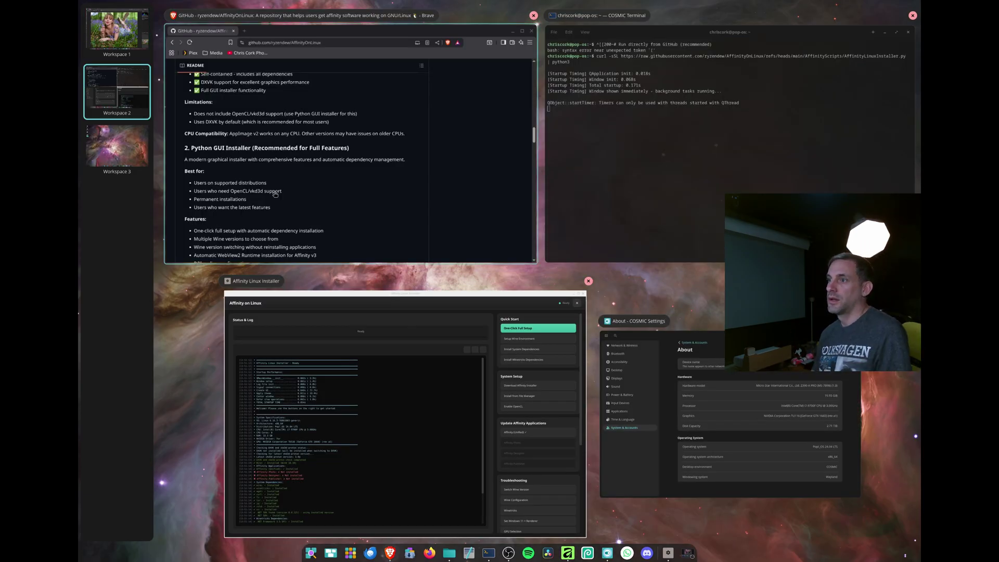
{"action": "left_click", "coordinate": [331, 197]}
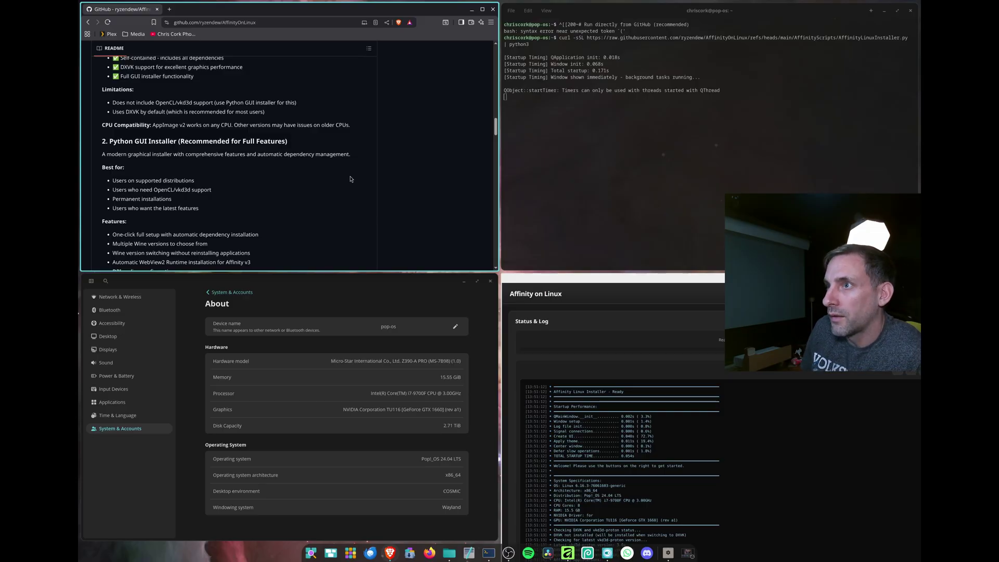
{"action": "scroll", "coordinate": [351, 179], "scroll_direction": "up", "scroll_amount": 10}
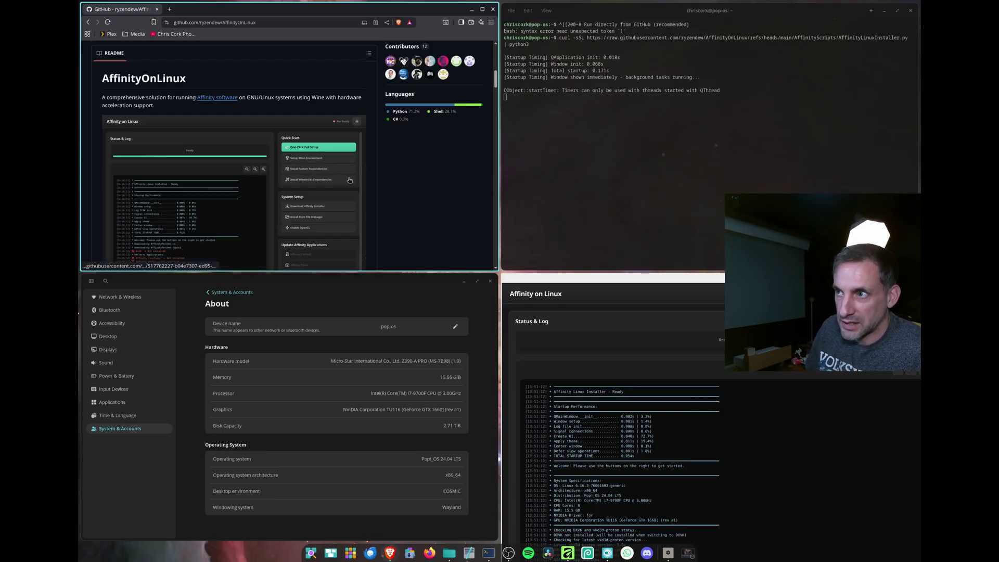
{"action": "scroll", "coordinate": [350, 179], "scroll_direction": "up", "scroll_amount": 5}
{"action": "scroll", "coordinate": [343, 177], "scroll_direction": "down", "scroll_amount": 3}
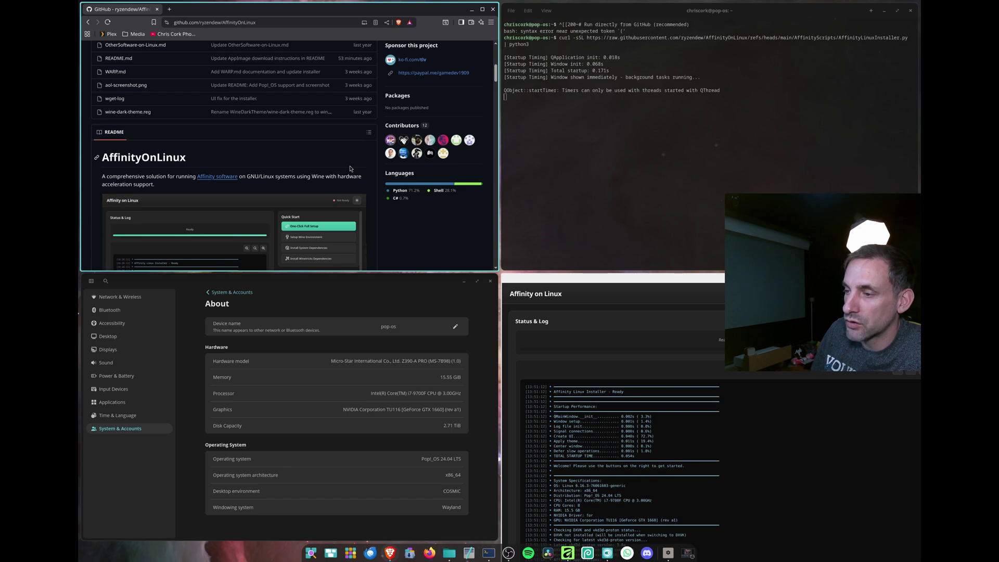
{"action": "scroll", "coordinate": [350, 168], "scroll_direction": "down", "scroll_amount": 5}
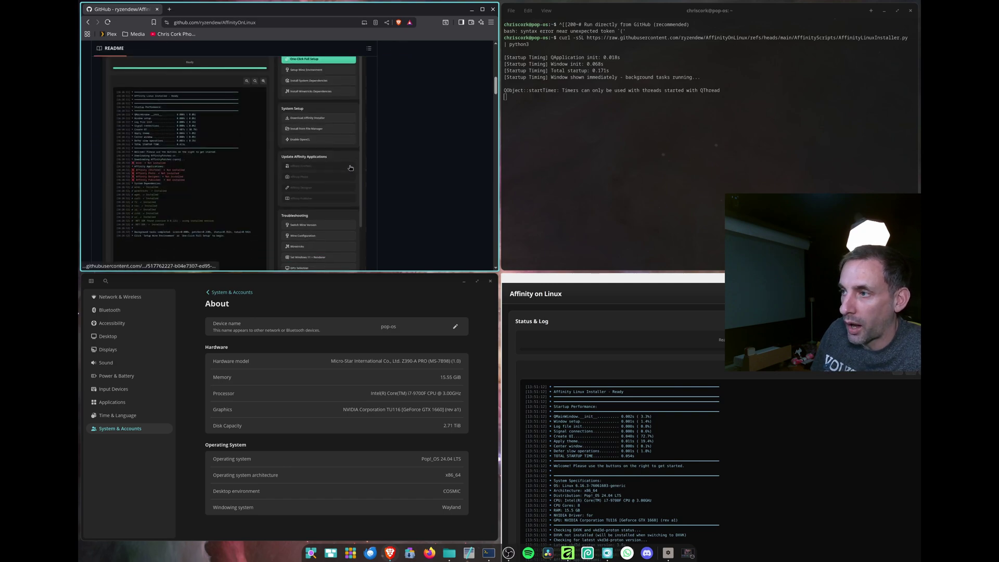
{"action": "scroll", "coordinate": [350, 167], "scroll_direction": "down", "scroll_amount": 3}
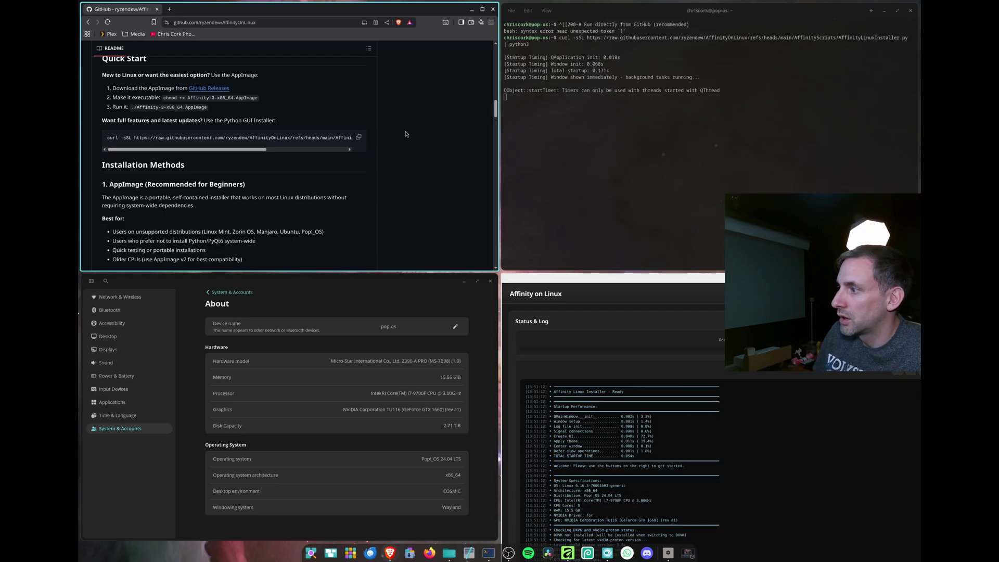
{"action": "left_click", "coordinate": [640, 280]}
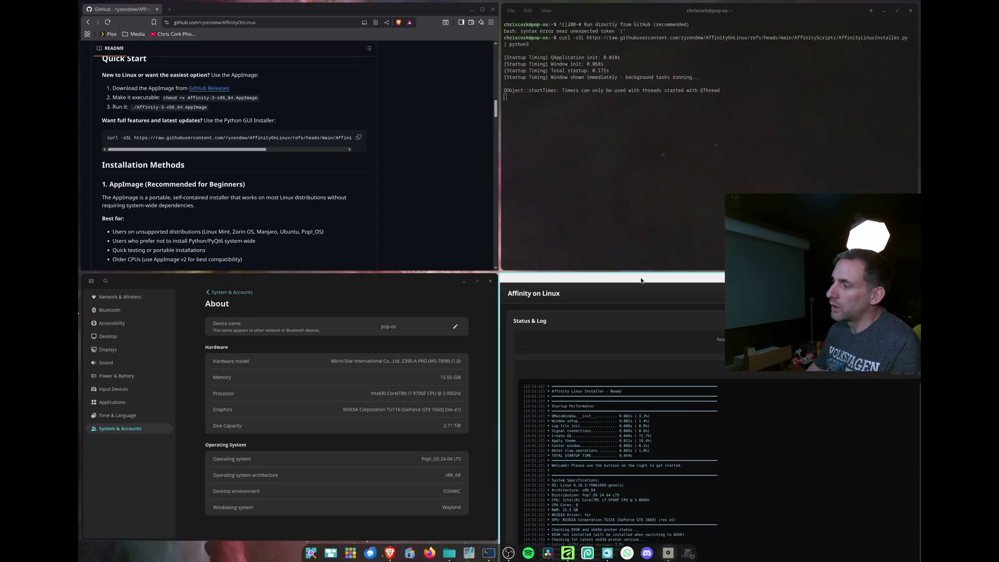
Step: Float the installer as a large window and select the curl install command in Brave's README
{"action": "key", "text": "super+g"}
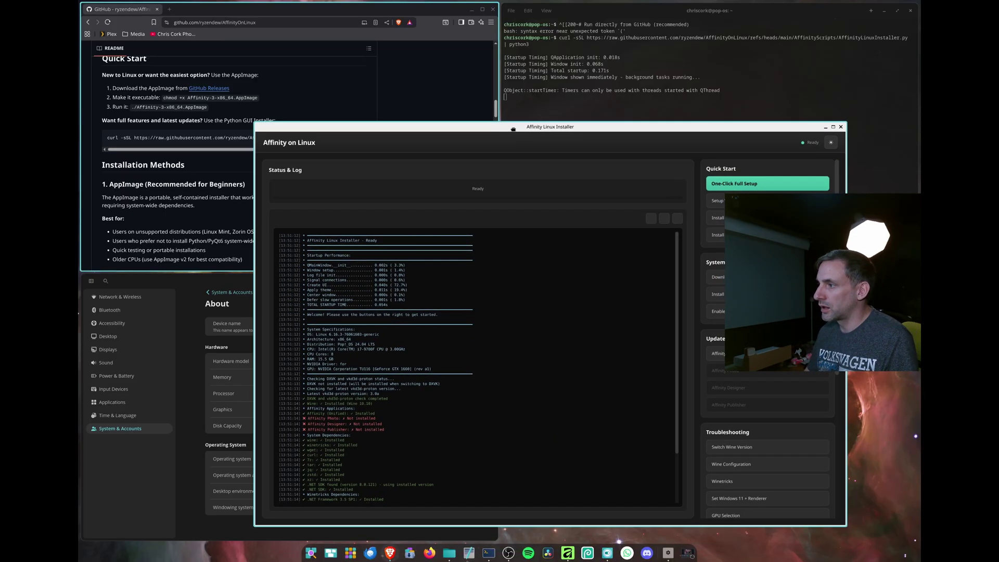
{"action": "left_click", "coordinate": [141, 138]}
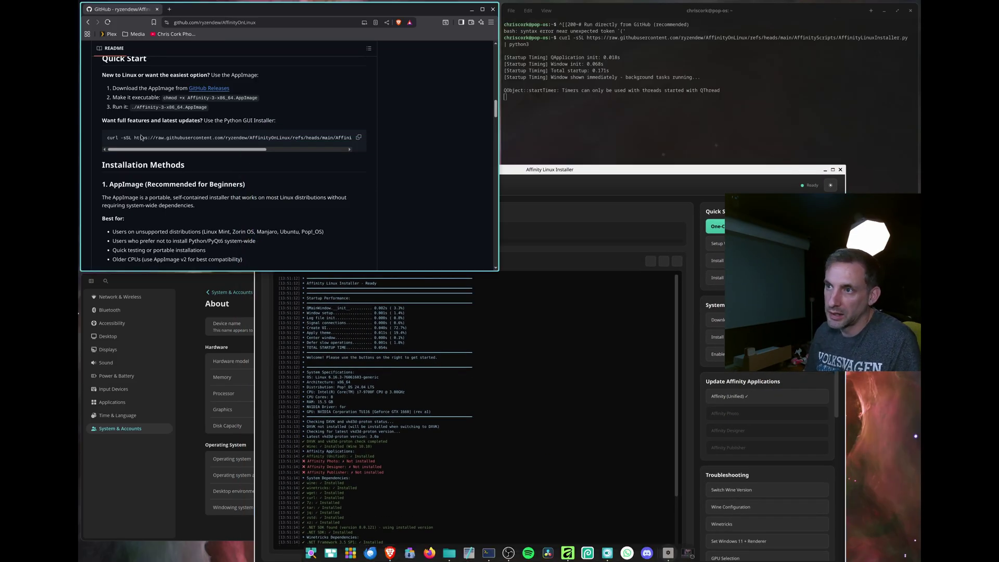
{"action": "triple_click", "coordinate": [140, 137]}
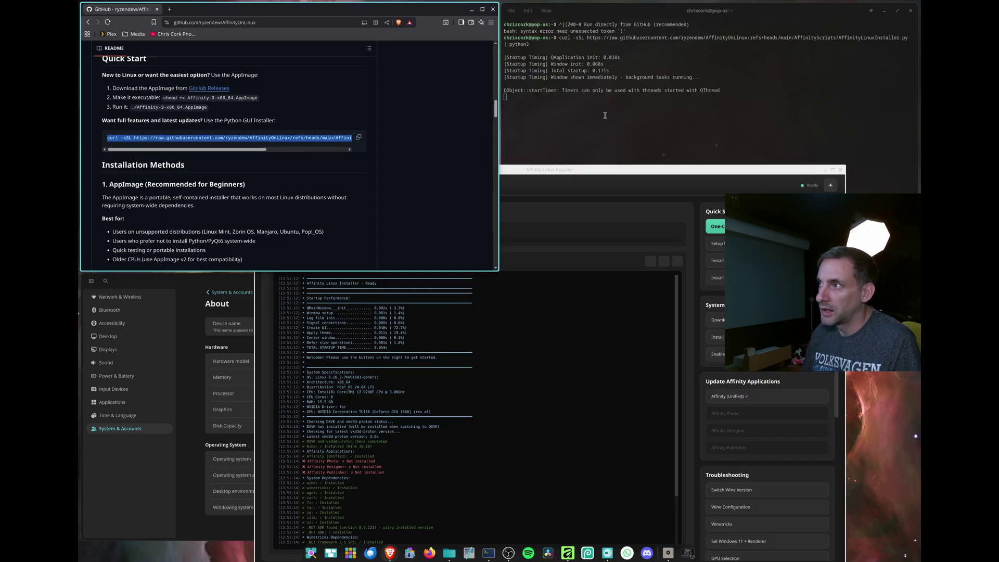
Step: Bring the floating installer back to the front and move it to the bottom-right of the desktop
{"action": "key", "text": "alt+Tab"}
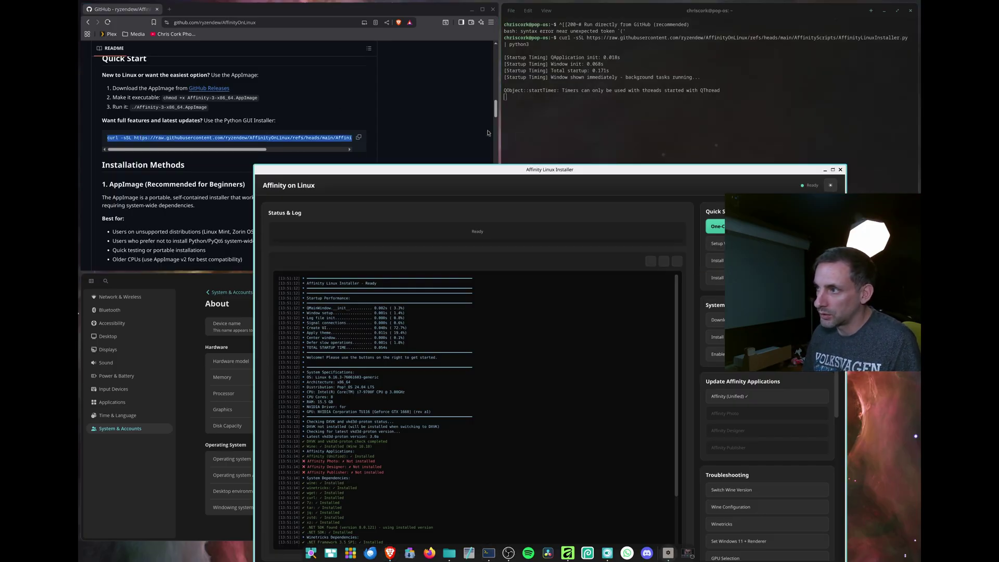
{"action": "left_click_drag", "start_coordinate": [483, 169], "coordinate": [464, 119]}
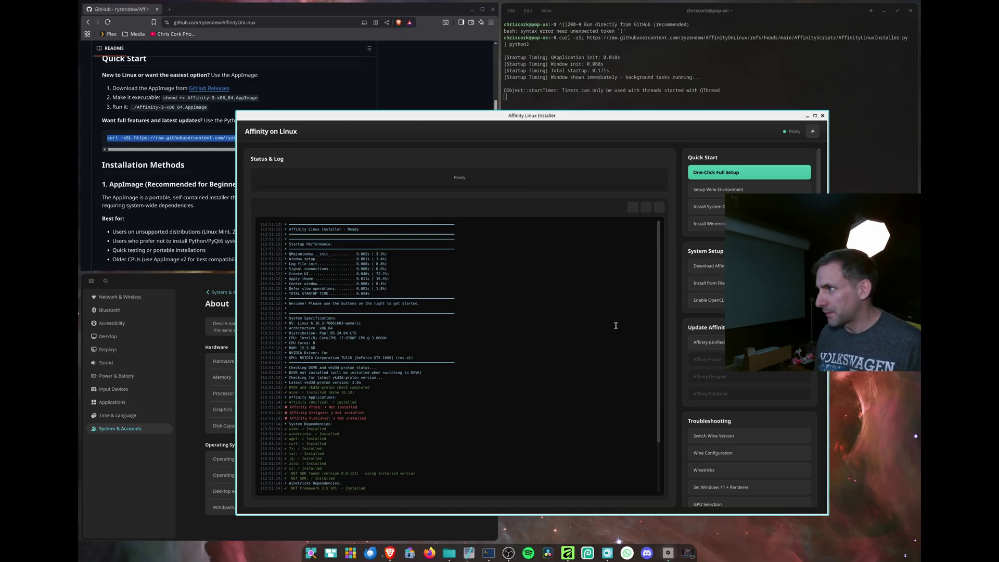
{"action": "left_click_drag", "start_coordinate": [583, 115], "coordinate": [920, 396]}
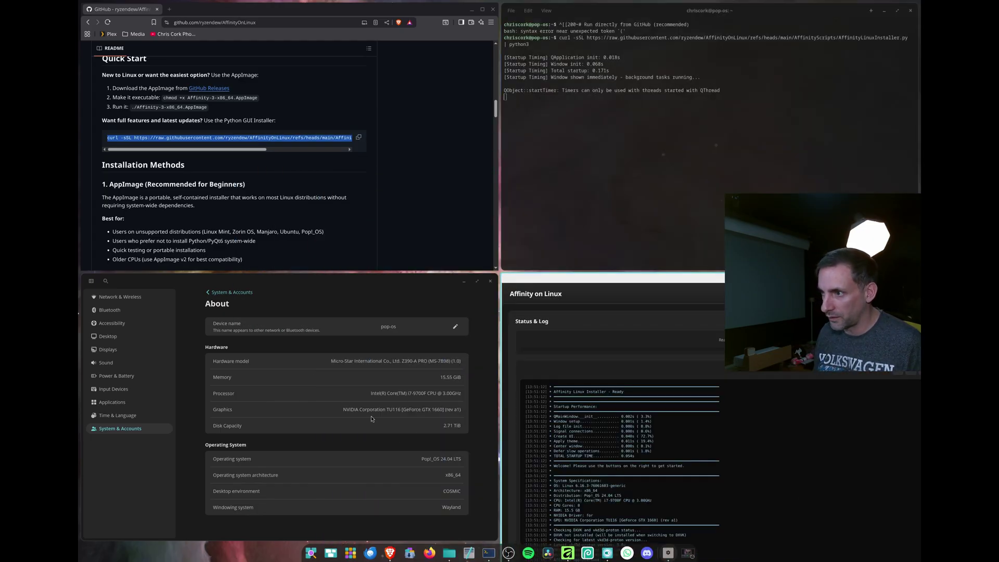
Step: Focus COSMIC Settings on the About page showing the Pop!_OS 24.04 LTS hardware details
{"action": "left_click", "coordinate": [372, 423]}
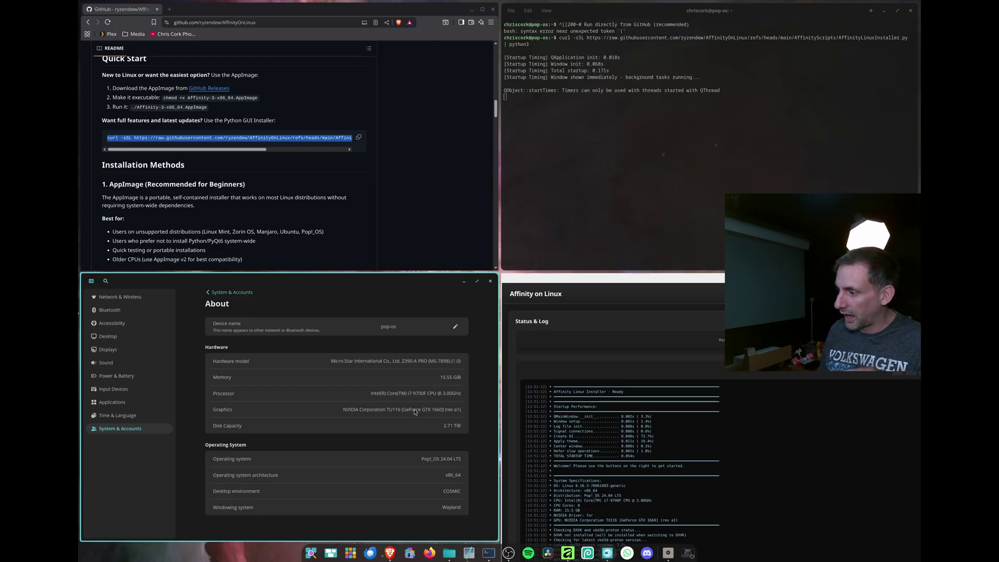
Step: Return to Affinity and scroll the canvas to frame the bluebell portrait DSCF7256-Edit_(2).tif
{"action": "left_click", "coordinate": [572, 554]}
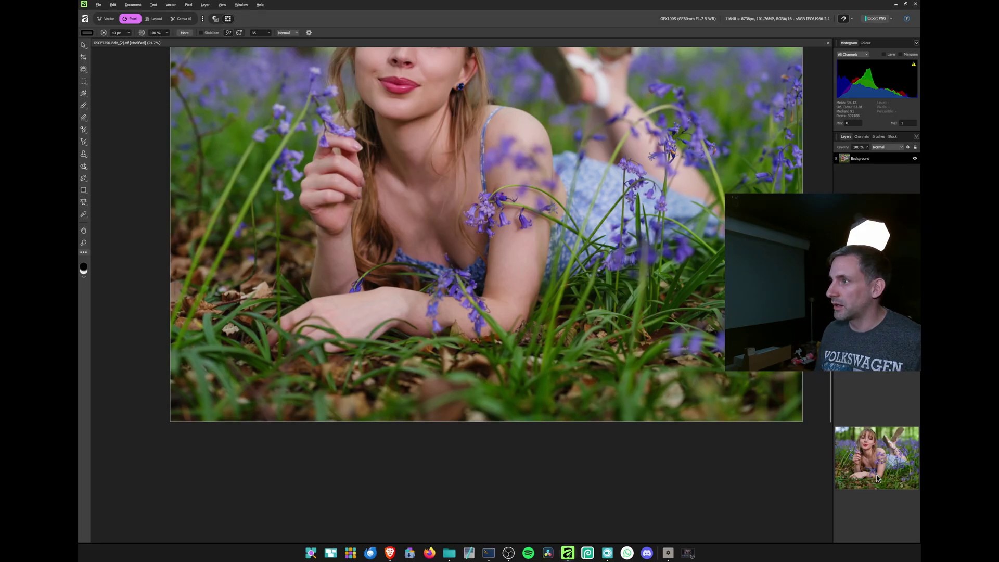
{"action": "scroll", "coordinate": [506, 406], "scroll_direction": "up", "scroll_amount": 3}
{"action": "scroll", "coordinate": [505, 405], "scroll_direction": "up", "scroll_amount": 1}
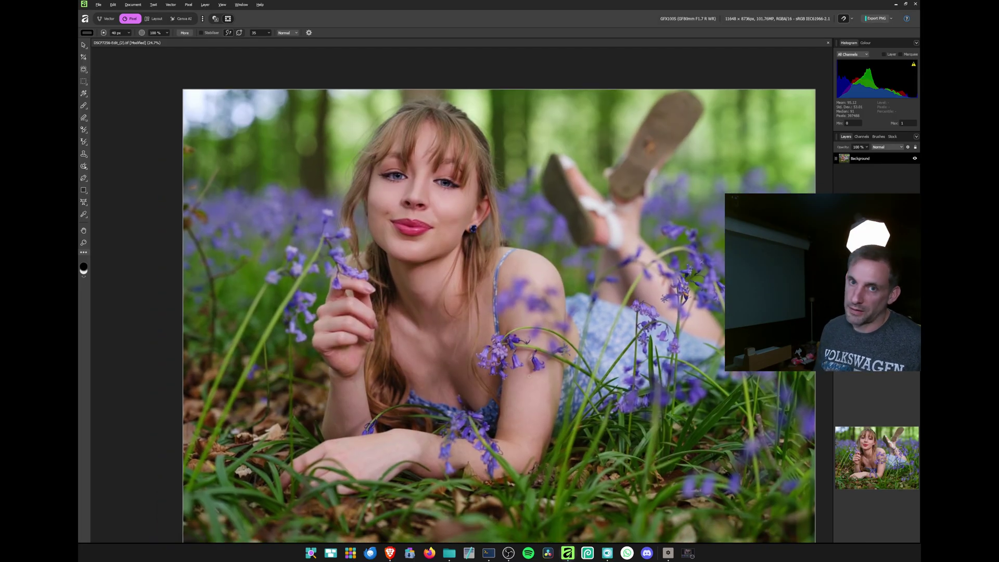